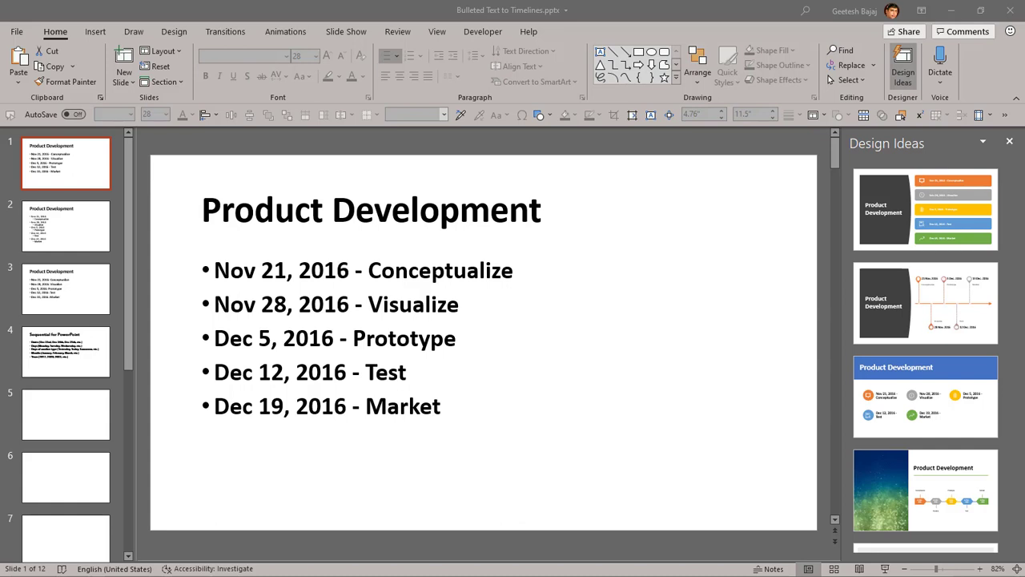
# - Compare how the dates and stages are written in the bullets on slides 2 and 3, and return to slide 1
pyautogui.click(47, 230)
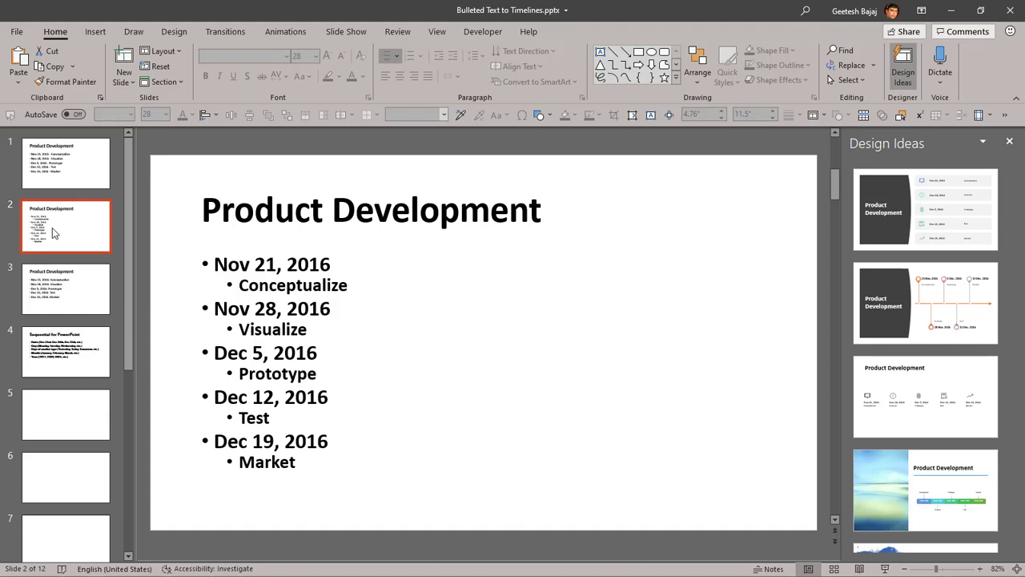
pyautogui.click(64, 299)
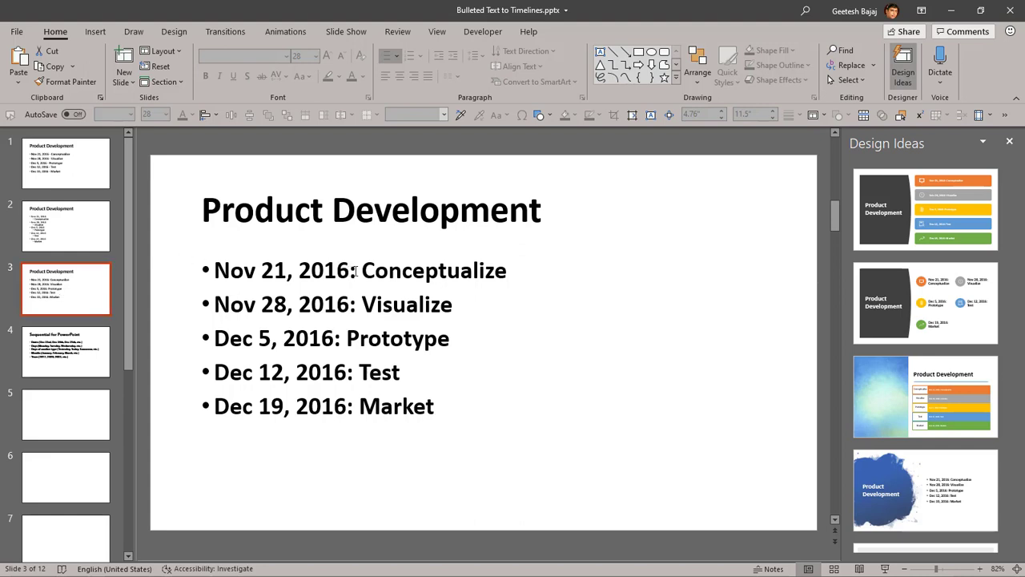
pyautogui.moveTo(360, 271); pyautogui.dragTo(219, 272)
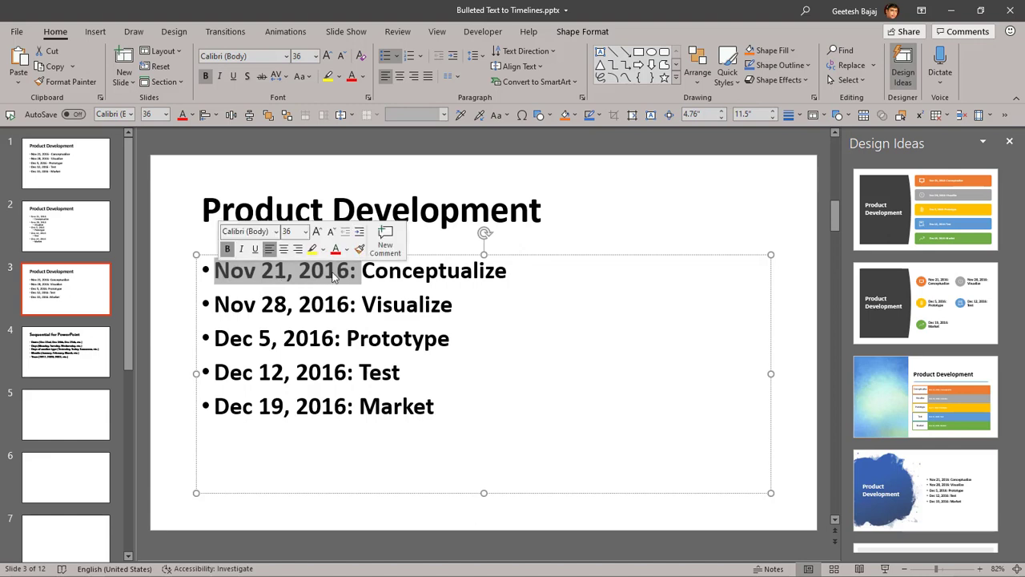
pyautogui.click(354, 276)
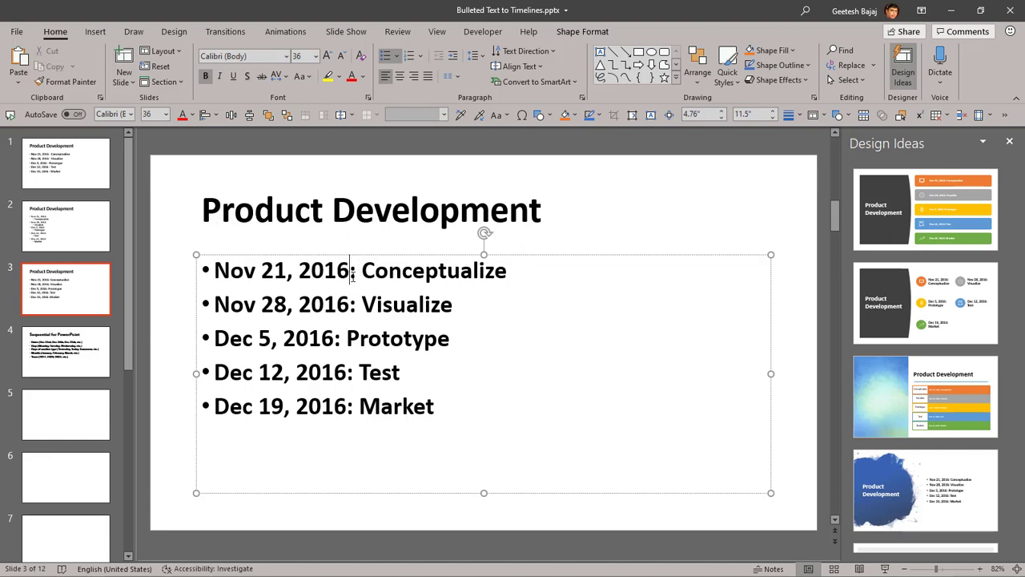
pyautogui.click(358, 278)
pyautogui.click(69, 180)
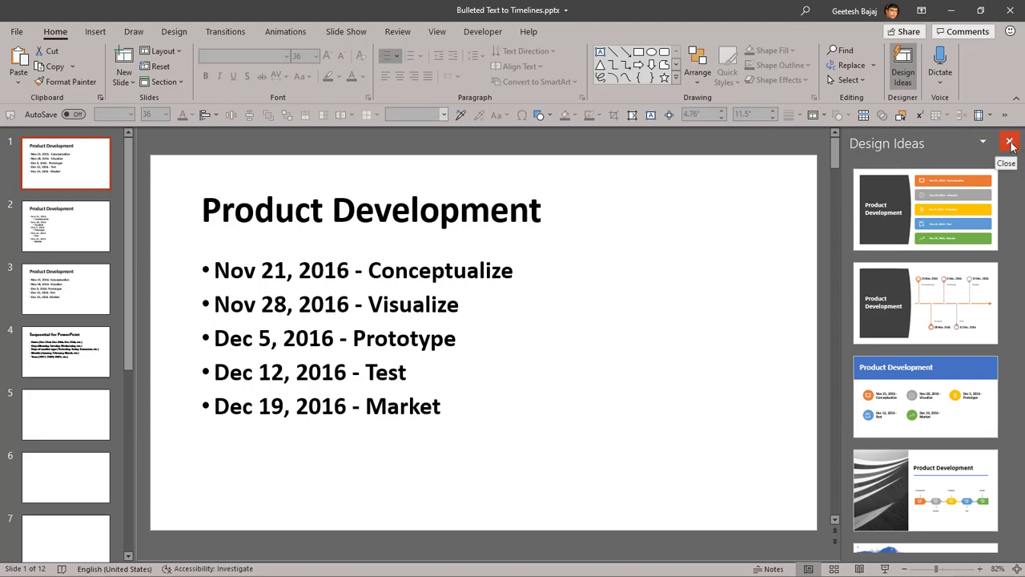
# - Close the Design Ideas pane and reopen it for slide 1
pyautogui.click(1010, 144)
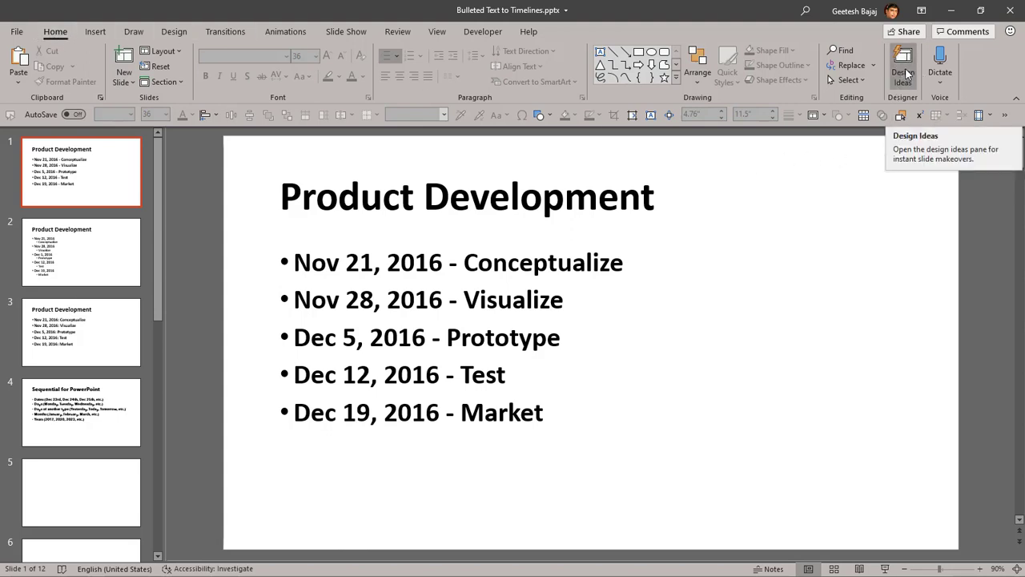
pyautogui.click(183, 34)
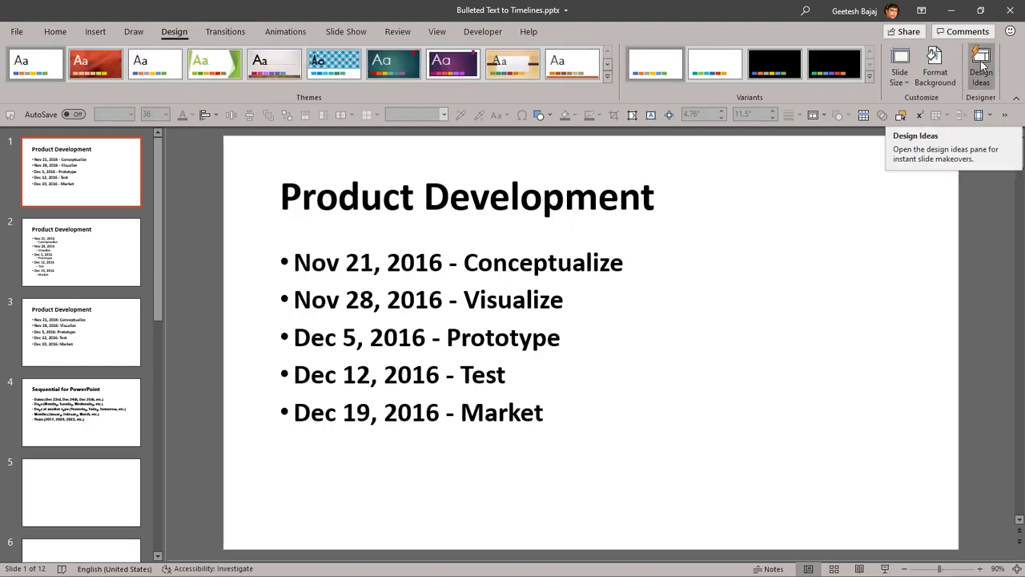
pyautogui.click(980, 60)
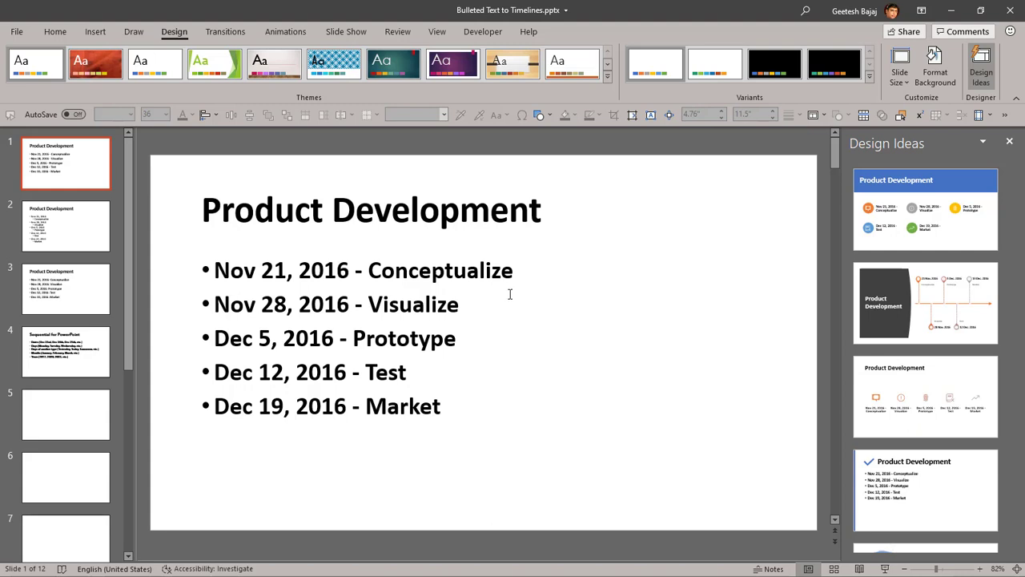
# - Try the drop-pin timeline and the colored-bar timeline on a blue-gray polygon background on slide 1, and undo the design
pyautogui.click(923, 307)
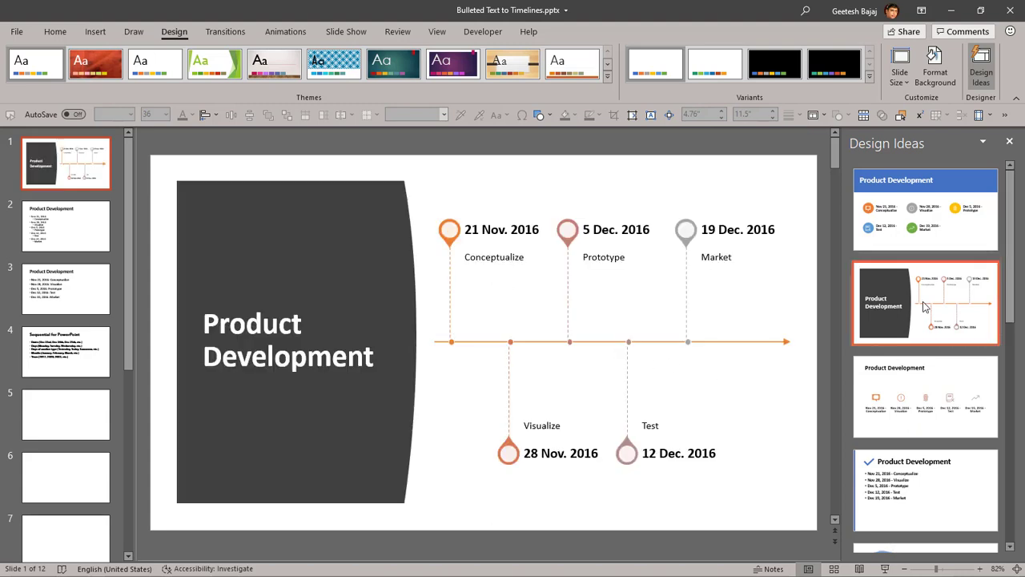
pyautogui.scroll(-1, 923, 304)
pyautogui.scroll(-5, 922, 301)
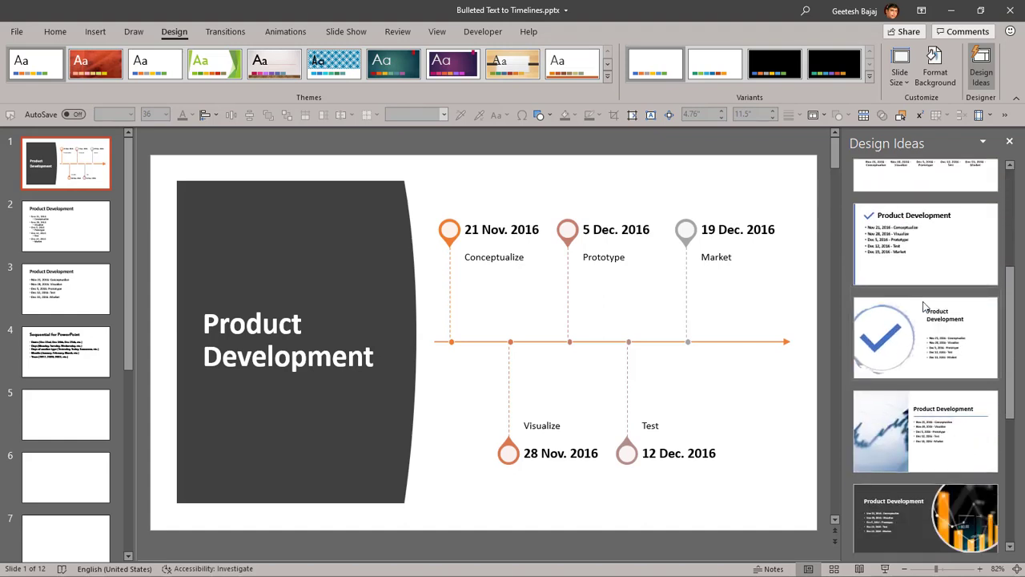
pyautogui.scroll(-3, 923, 307)
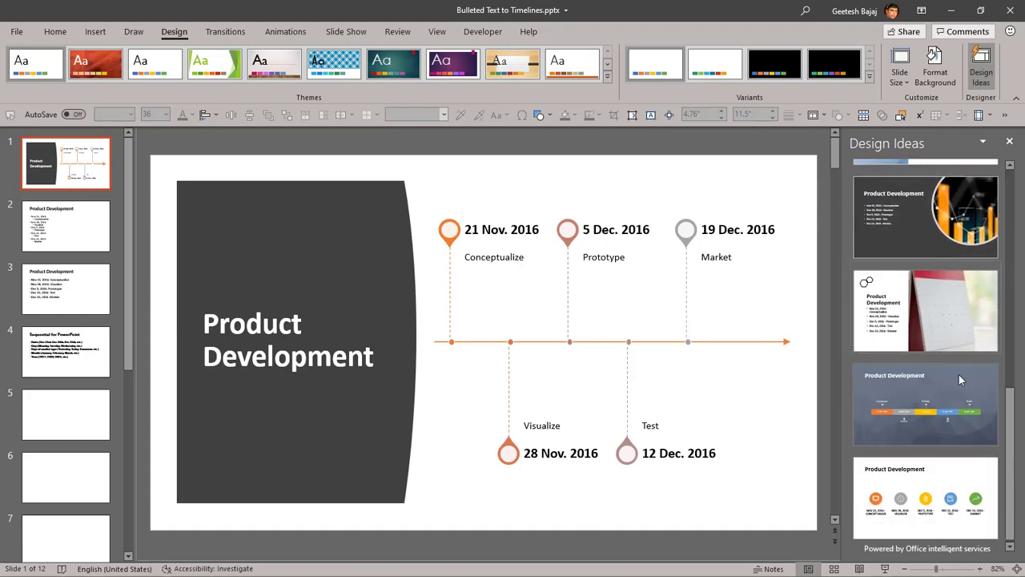
pyautogui.click(943, 419)
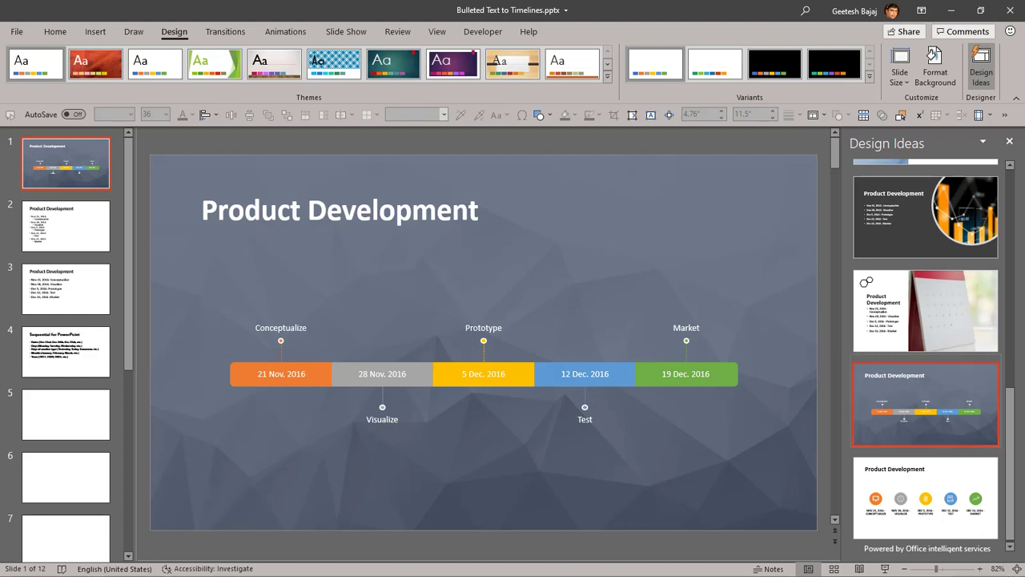
pyautogui.scroll(-1, 885, 553)
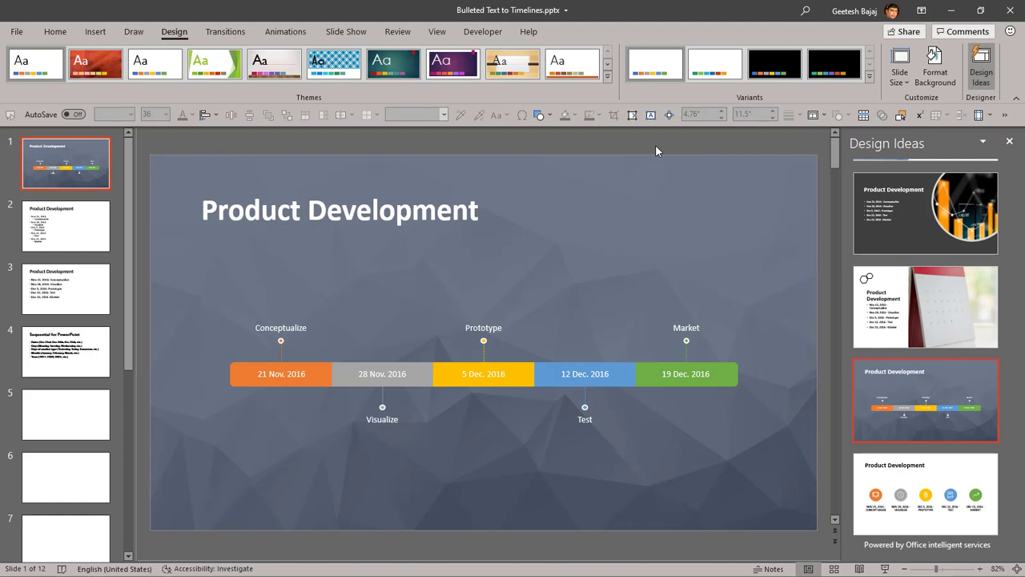
pyautogui.hotkey('ctrl', 'z')
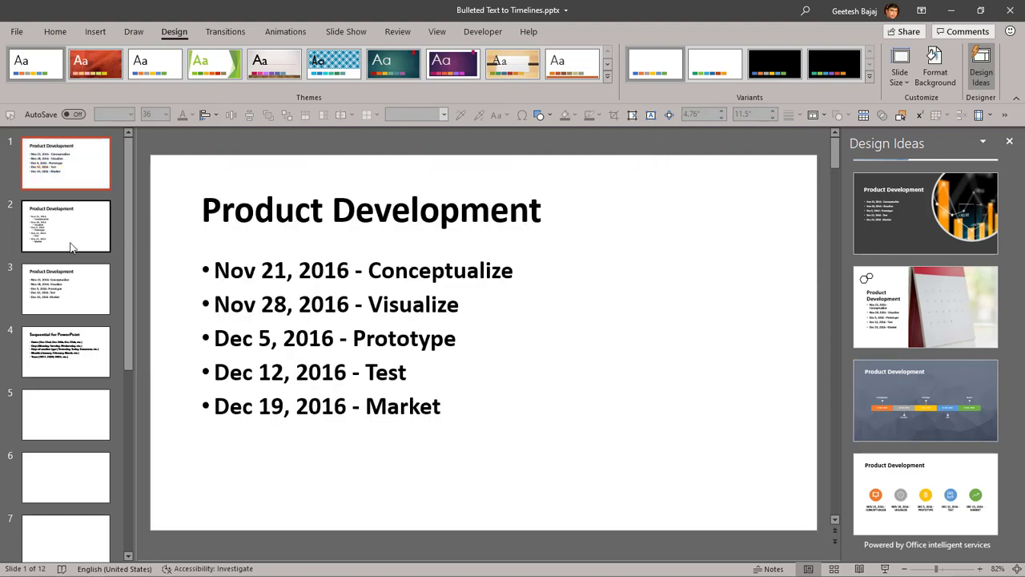
# - Try the drop-pin, blue-picture gradient-bar and blue-header hexagon timeline designs on slide 2, and undo the design
pyautogui.click(70, 248)
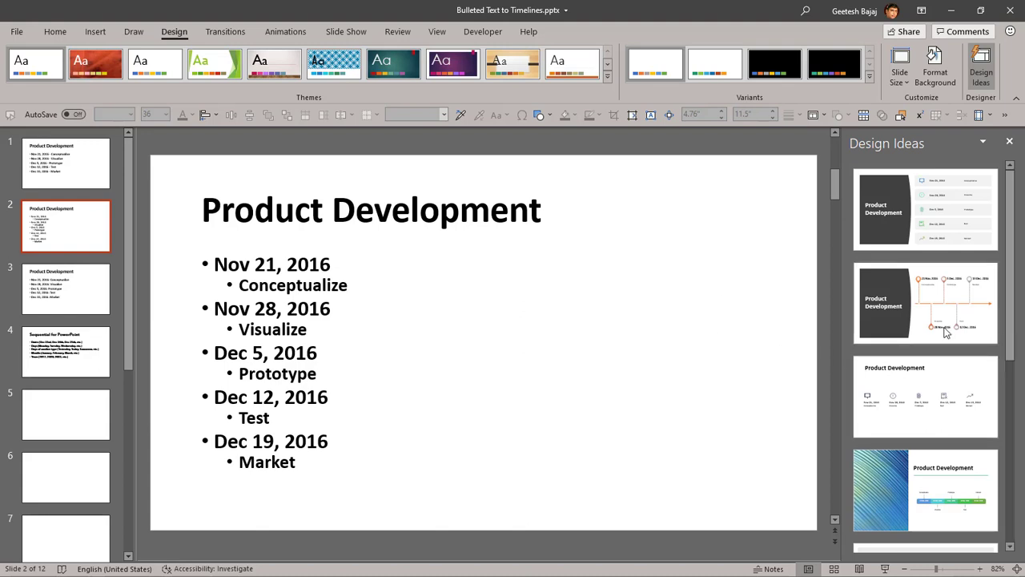
pyautogui.click(935, 329)
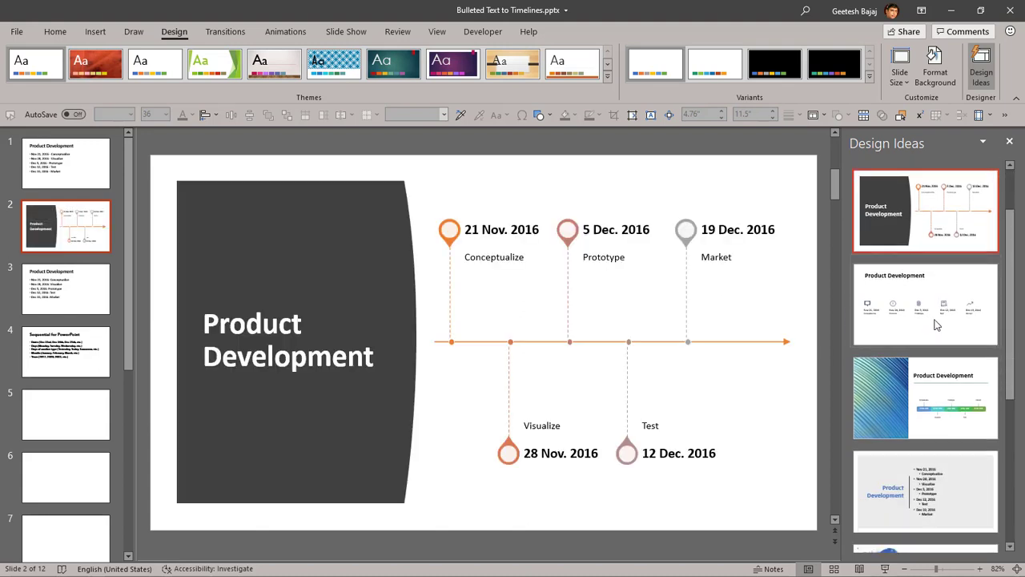
pyautogui.click(937, 358)
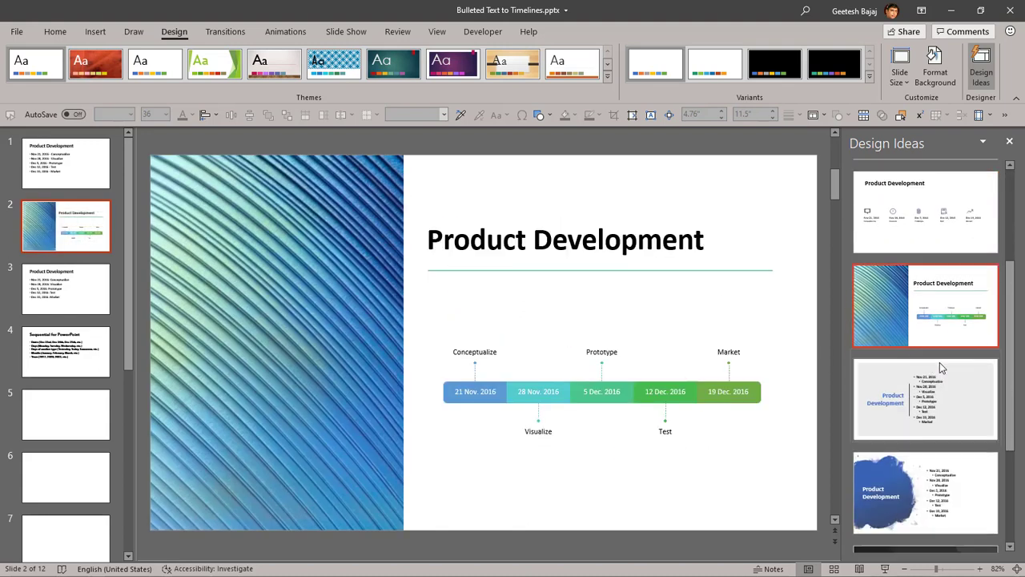
pyautogui.scroll(-2, 939, 362)
pyautogui.click(929, 486)
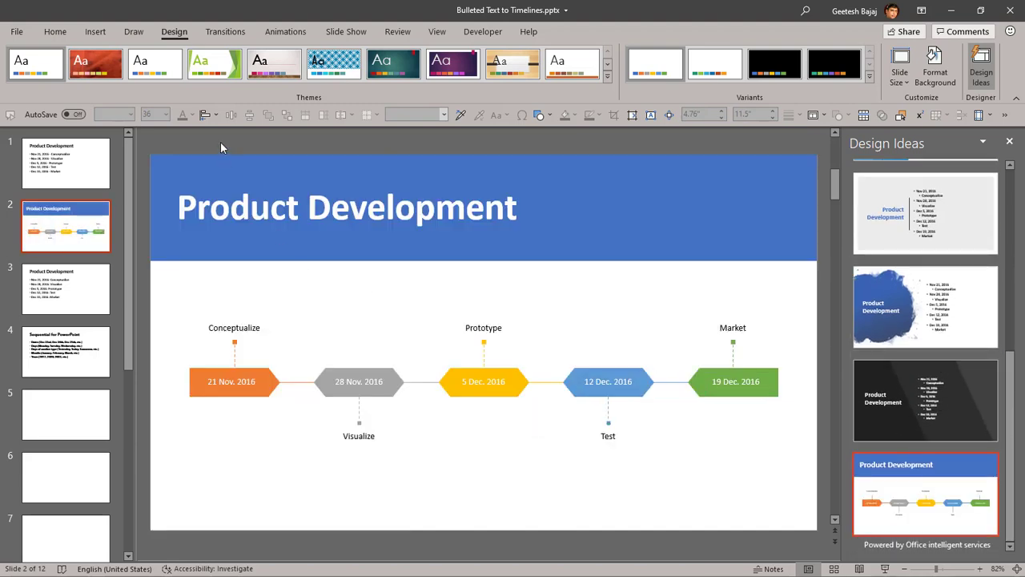
pyautogui.hotkey('ctrl', 'z')
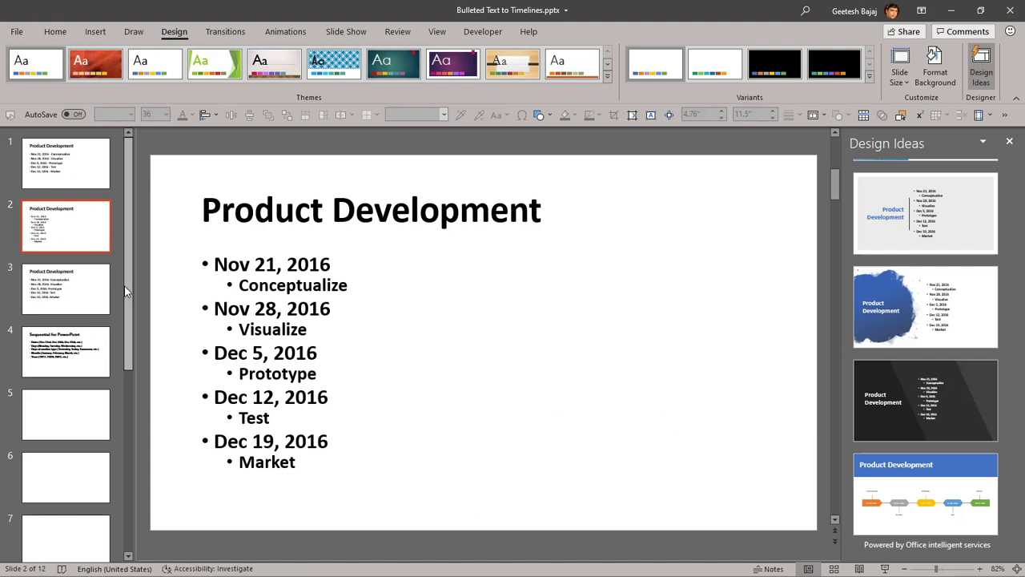
# - Look through the design ideas suggested for slide 3 and view the list of sequential content types on slide 4
pyautogui.click(88, 281)
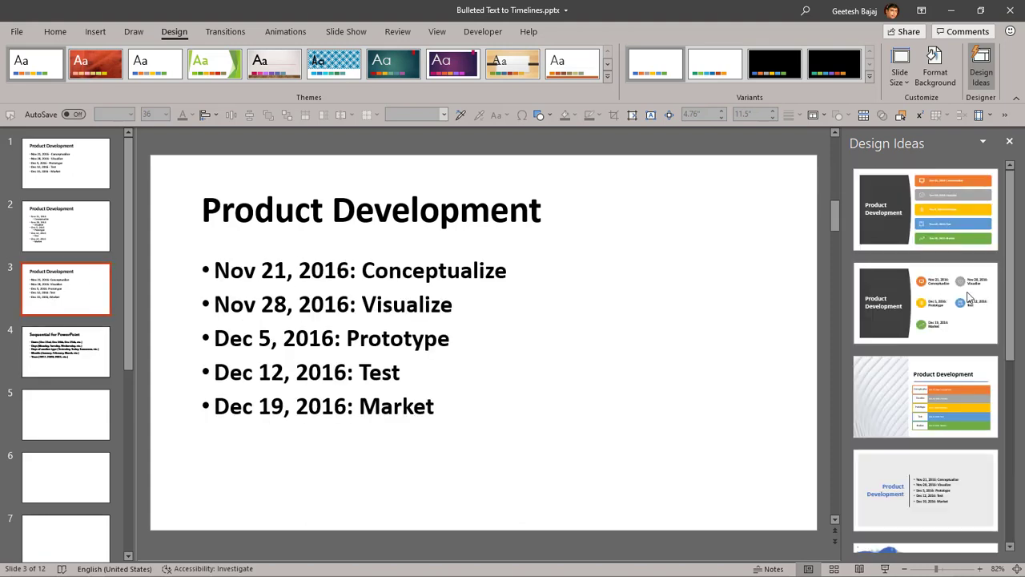
pyautogui.scroll(-5, 965, 297)
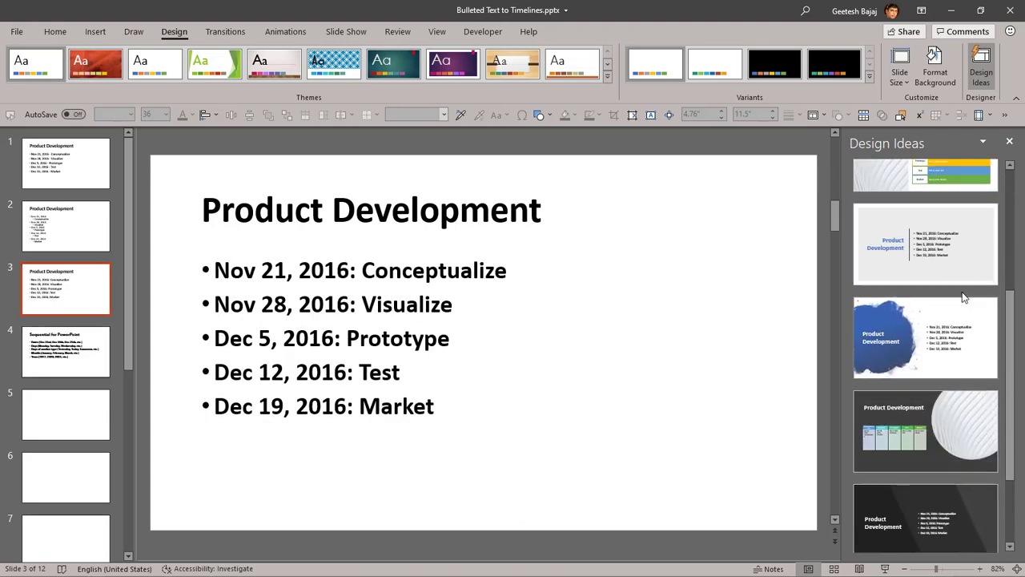
pyautogui.scroll(-2, 962, 296)
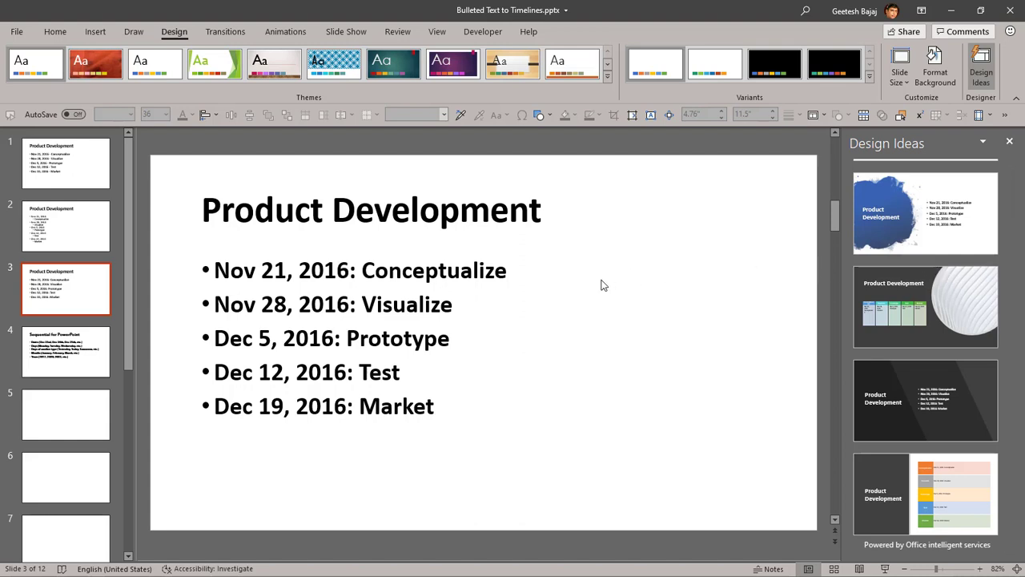
pyautogui.click(80, 354)
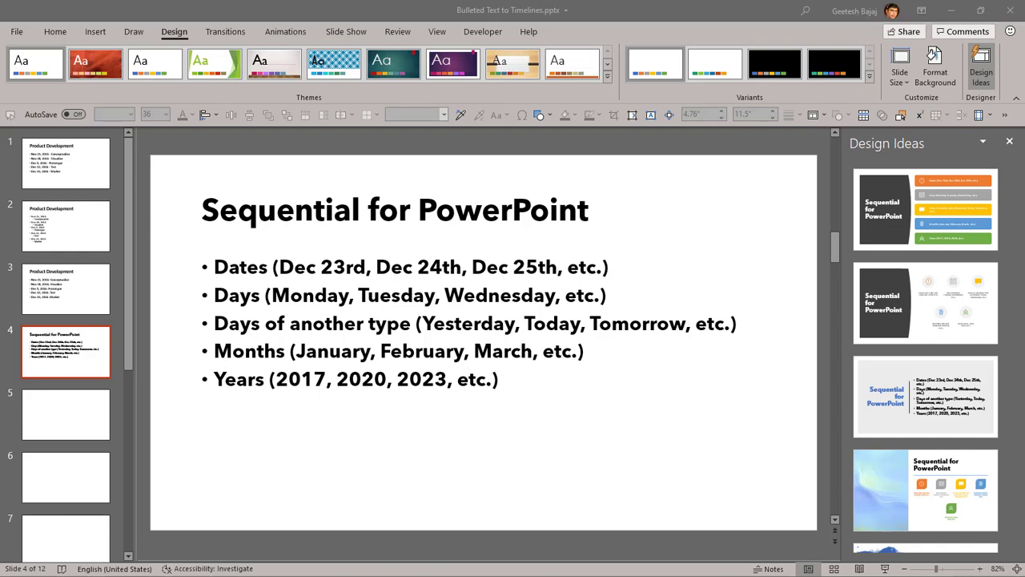
# - Apply the drop-pin timeline design idea to slide 1 and select the timeline graphic
pyautogui.click(48, 169)
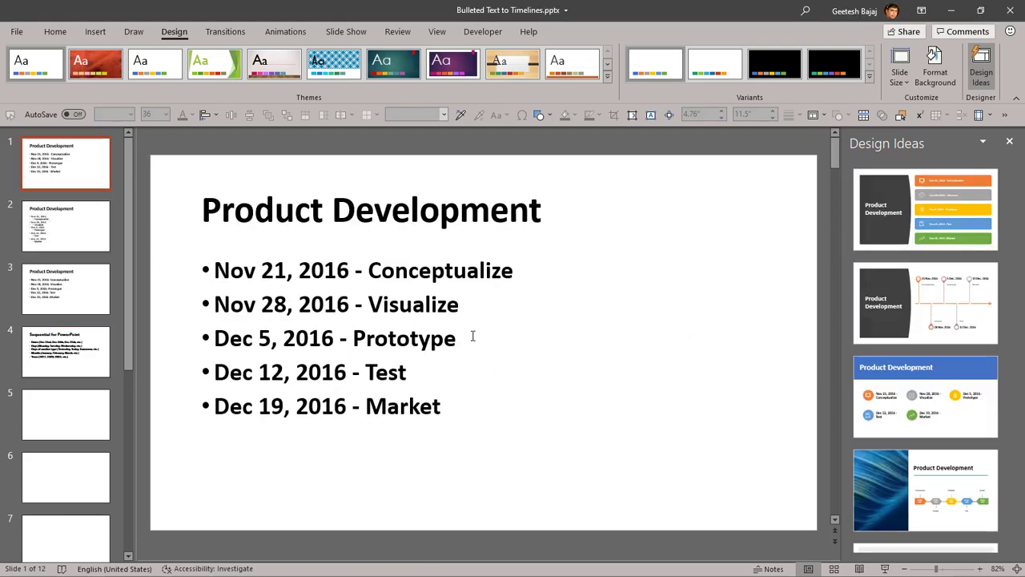
pyautogui.click(917, 313)
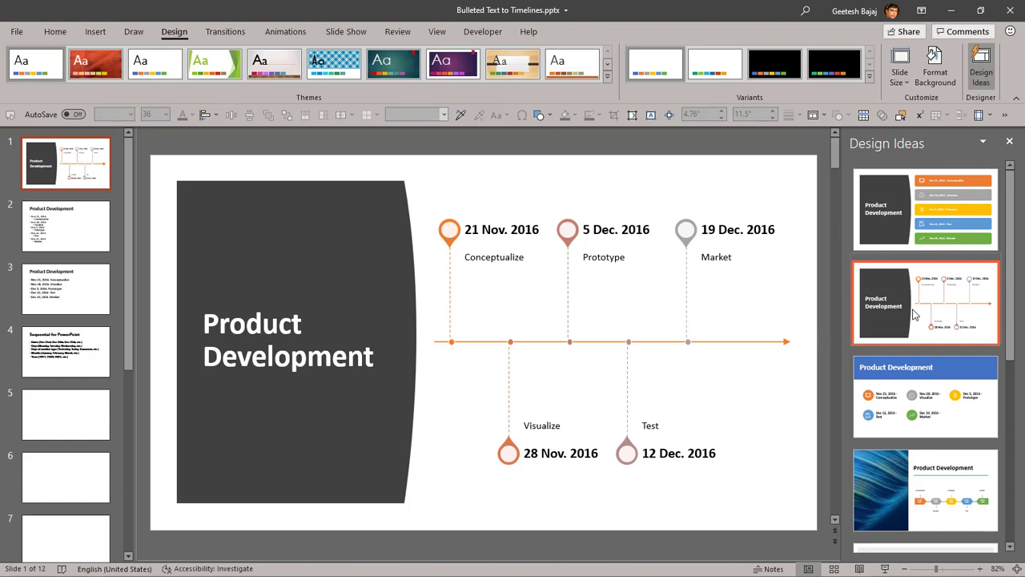
pyautogui.click(730, 224)
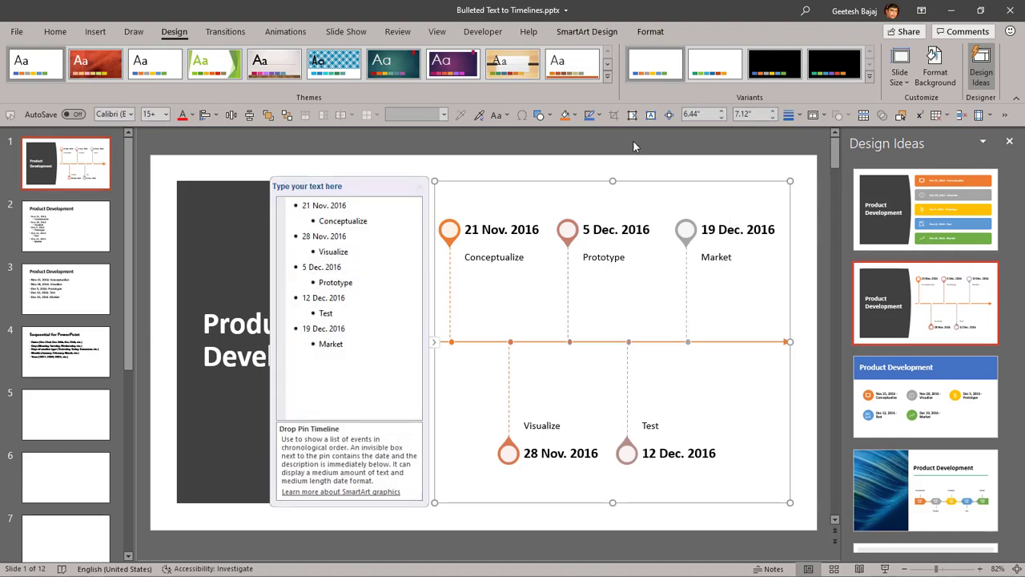
# - Show the SmartArt design options for the timeline, and hide and reshow its text pane
pyautogui.click(577, 35)
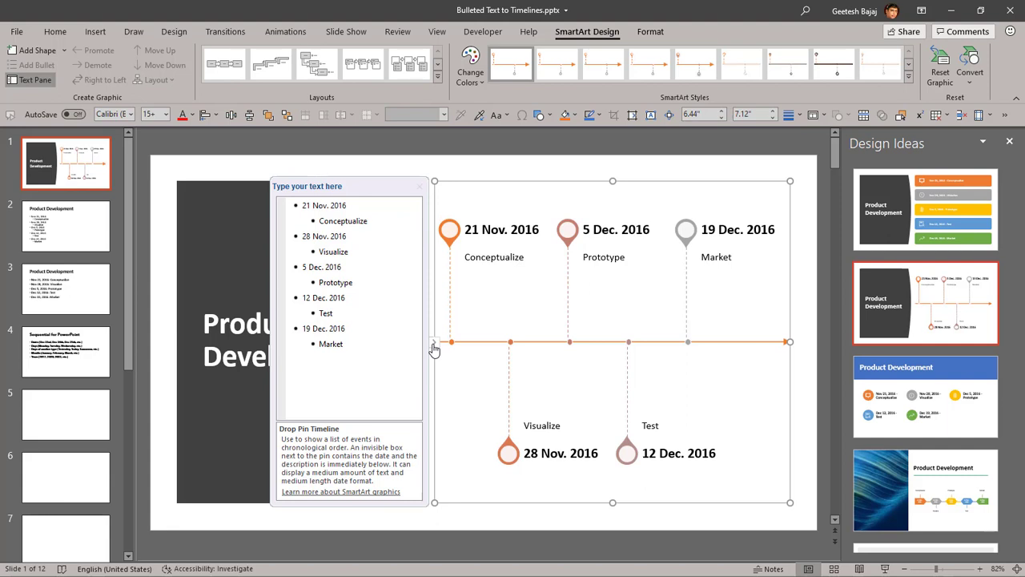
pyautogui.click(433, 347)
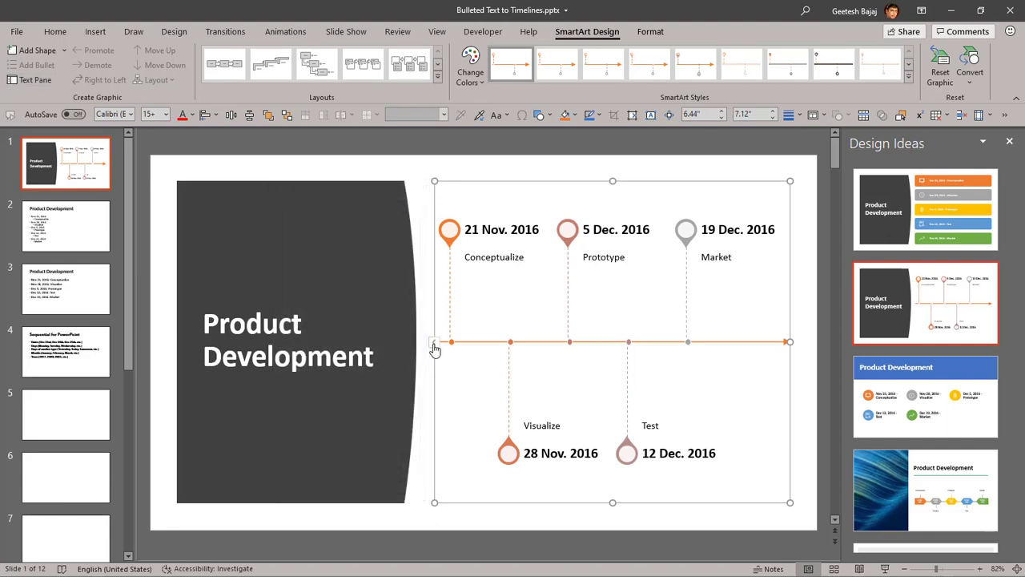
pyautogui.click(433, 347)
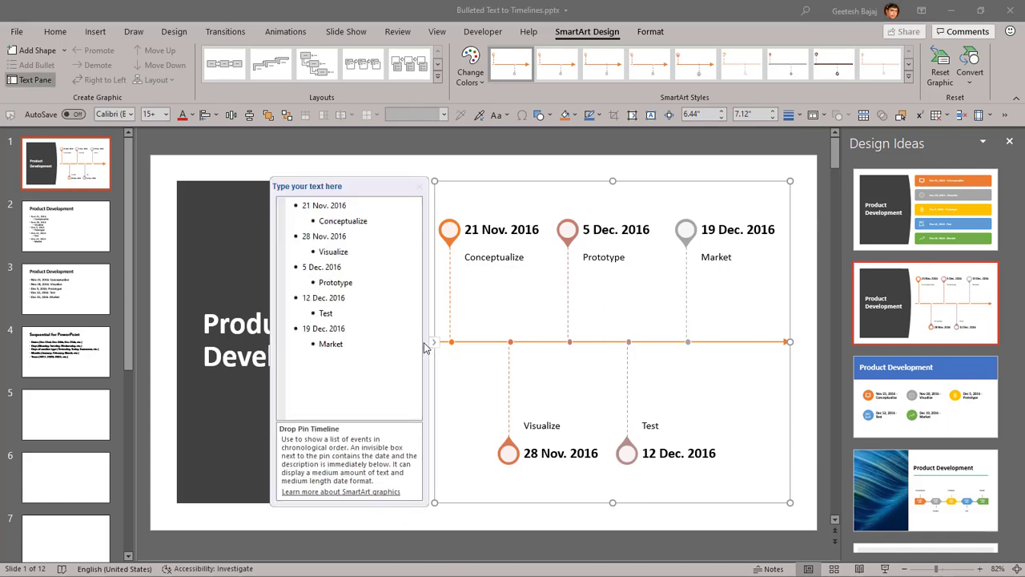
# - Add a timeline entry after Market with the date "20 Dec. 2019" and the sub-item "Redevelop"
pyautogui.click(351, 344)
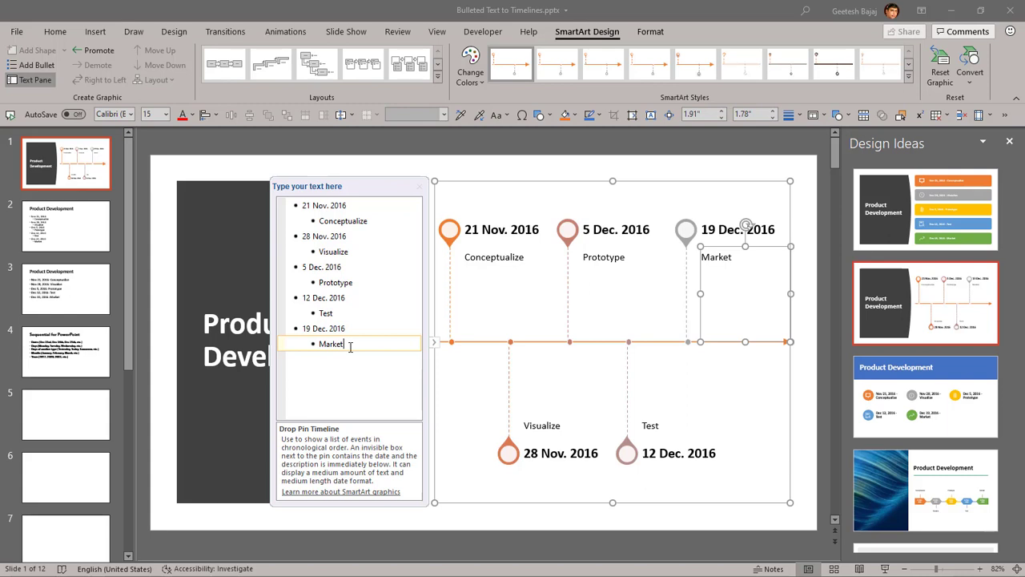
pyautogui.press('Return')
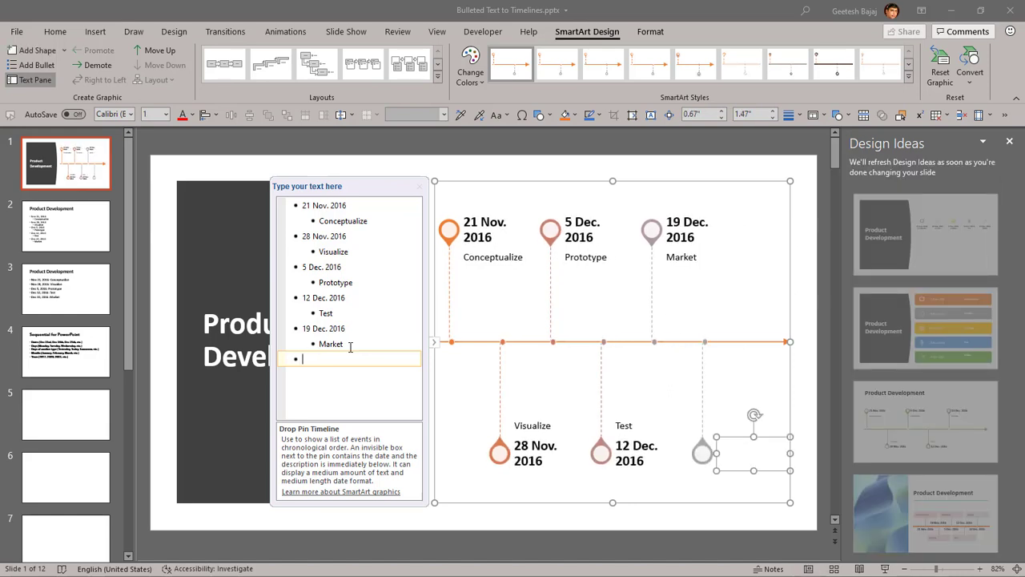
pyautogui.write('20 Dec')
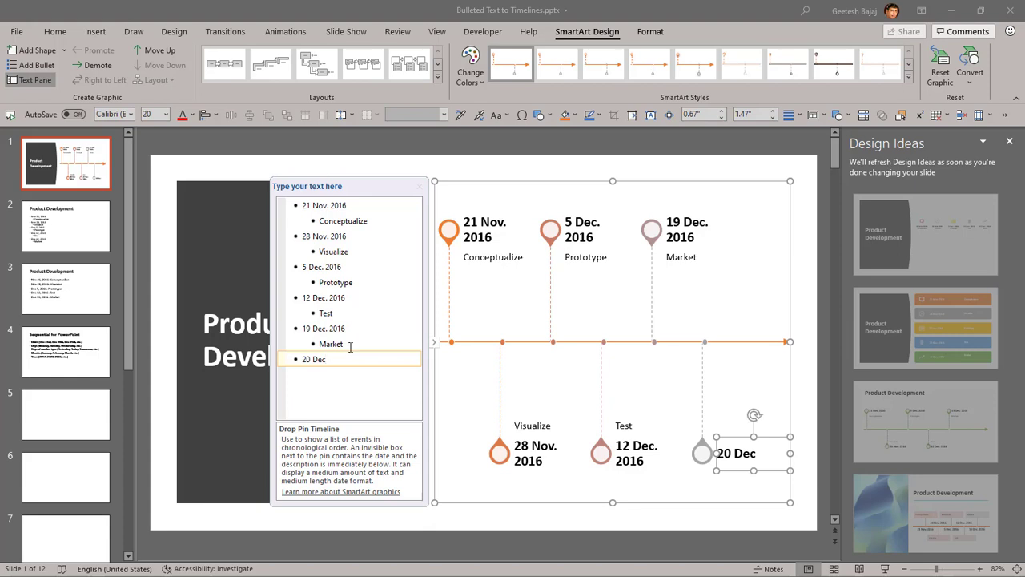
pyautogui.write('. 2019')
pyautogui.press('Return')
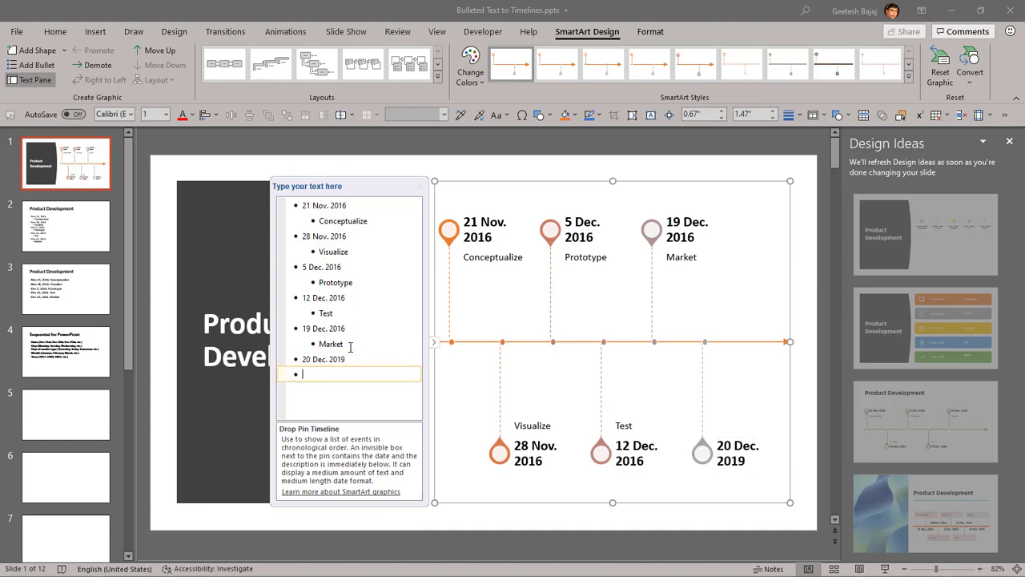
pyautogui.press('Tab')
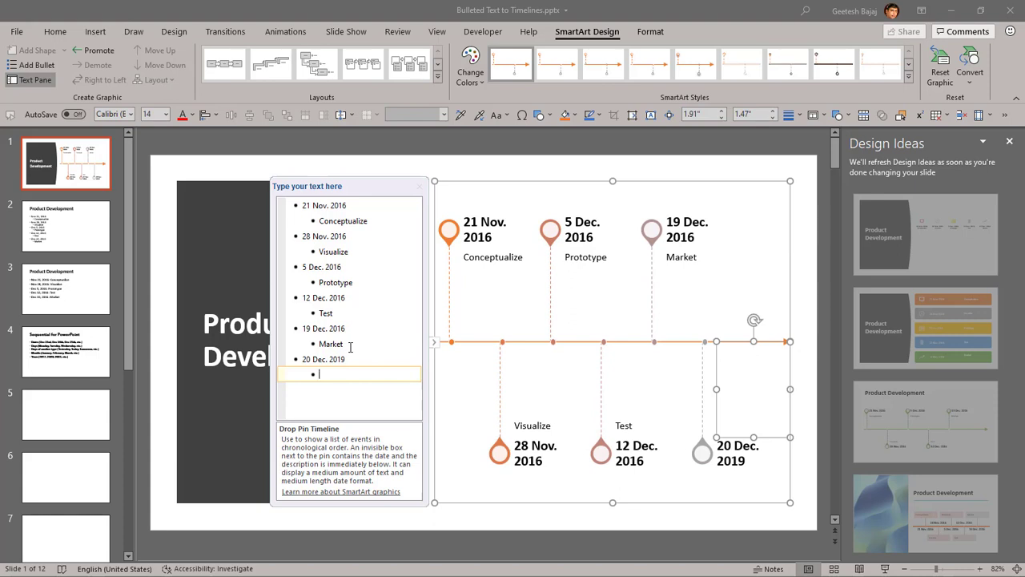
pyautogui.write('Redevelop')
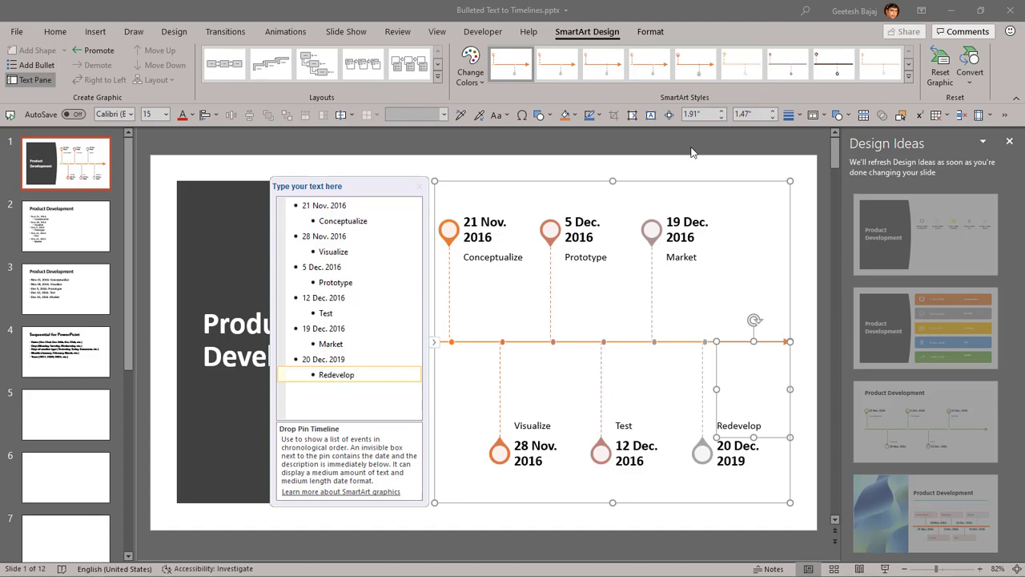
# - Add a top-level timeline entry after Prototype with the date "10 Dec. 2016"
pyautogui.click(693, 152)
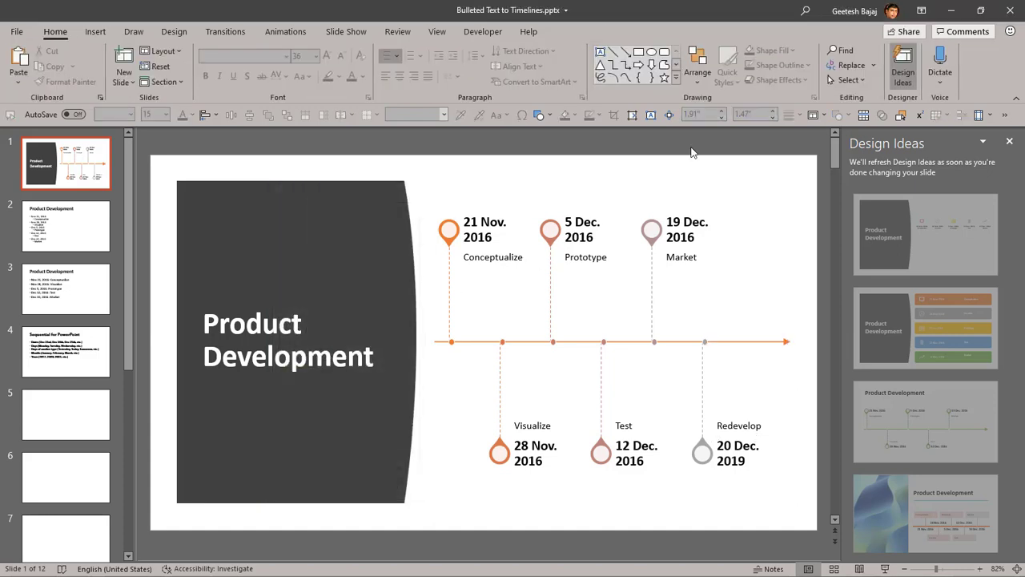
pyautogui.click(666, 267)
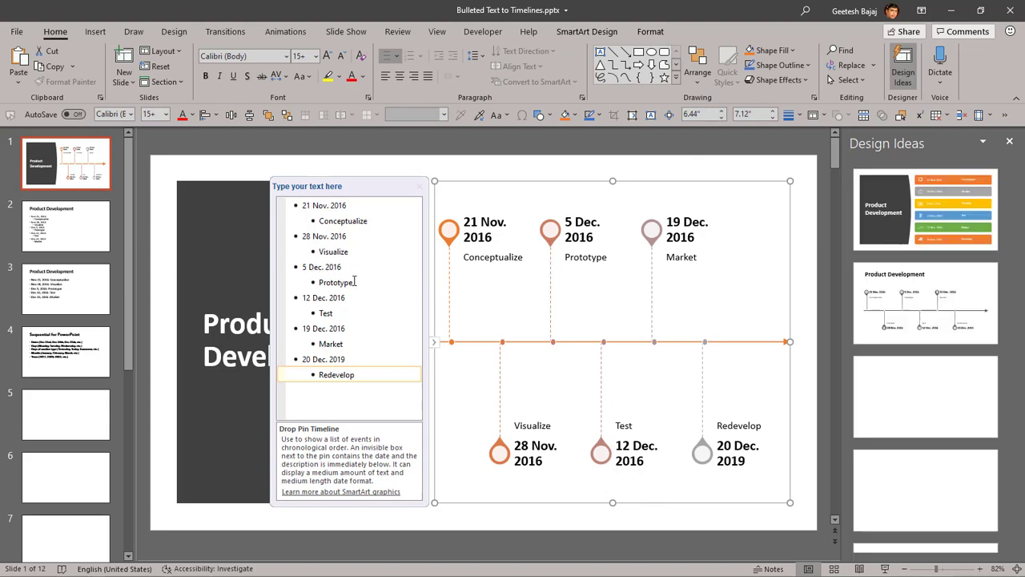
pyautogui.click(358, 281)
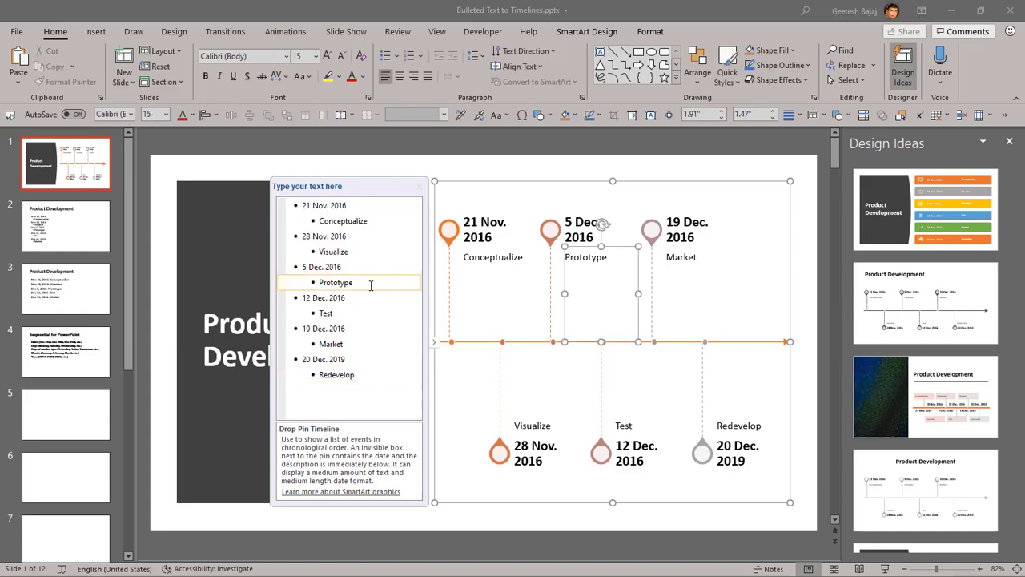
pyautogui.press('Return')
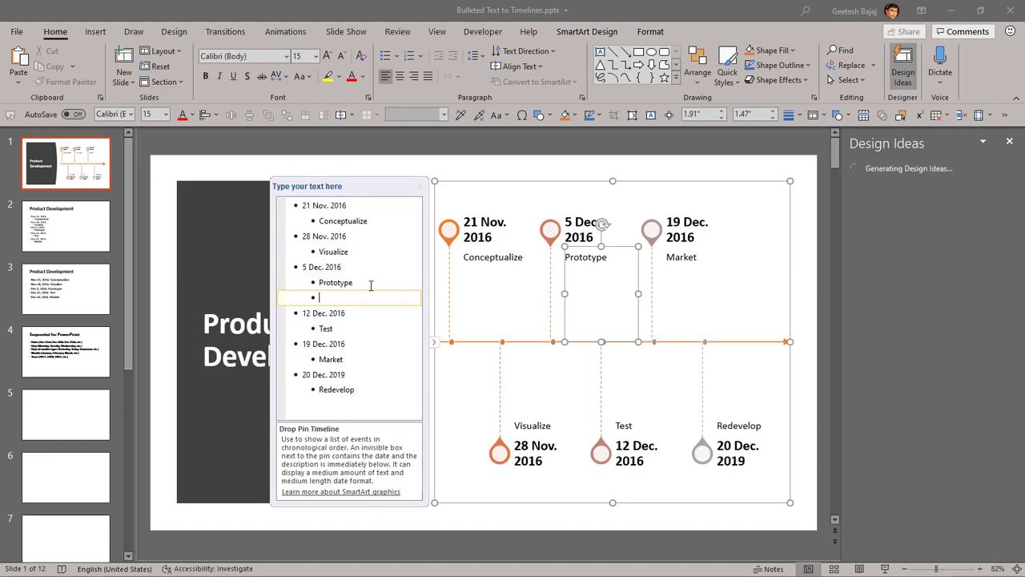
pyautogui.hotkey('shift', 'Tab')
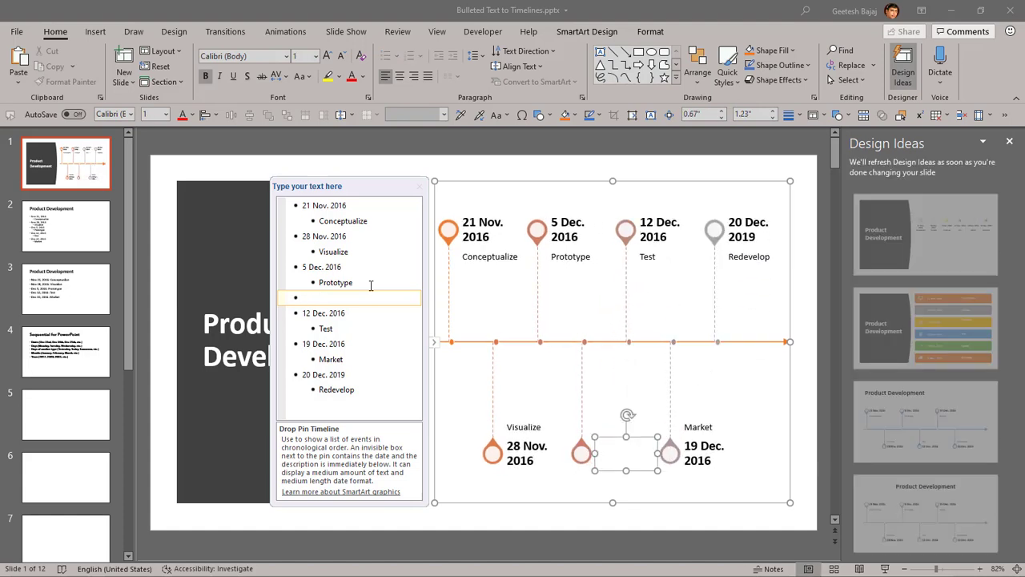
pyautogui.write('12')
pyautogui.press('BackSpace')
pyautogui.write('0 Dec. 2')
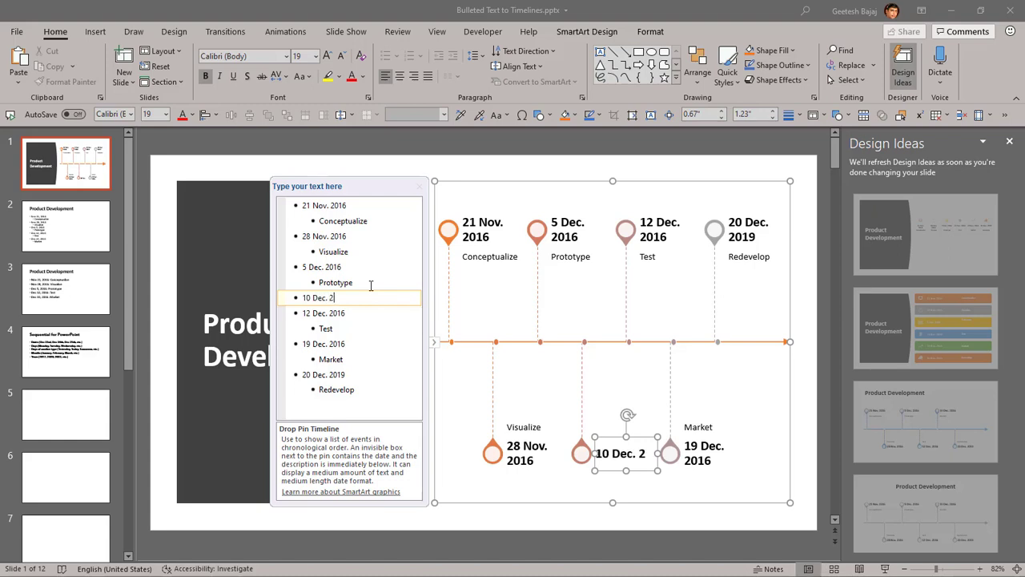
pyautogui.write('016')
# - Add the sub-item "Second prototype" under the 10 Dec. 2016 entry and deselect the timeline
pyautogui.press('Return')
pyautogui.press('Tab')
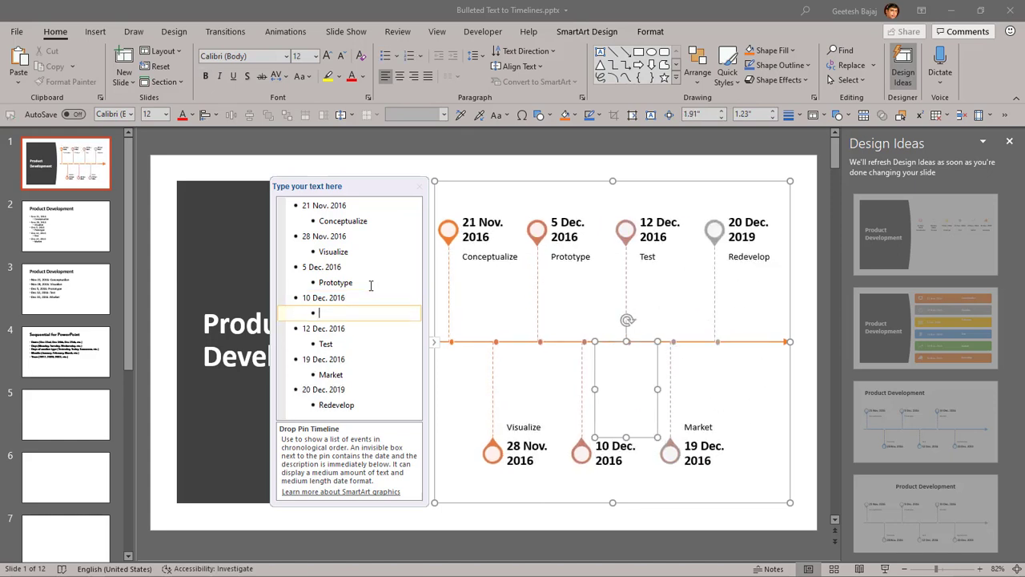
pyautogui.write('Second pr')
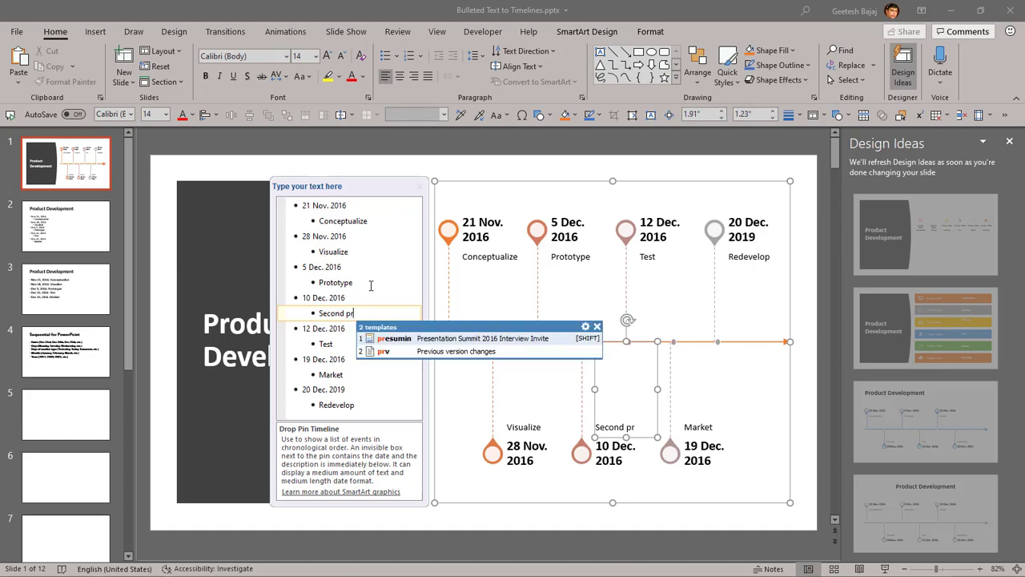
pyautogui.write('ototy')
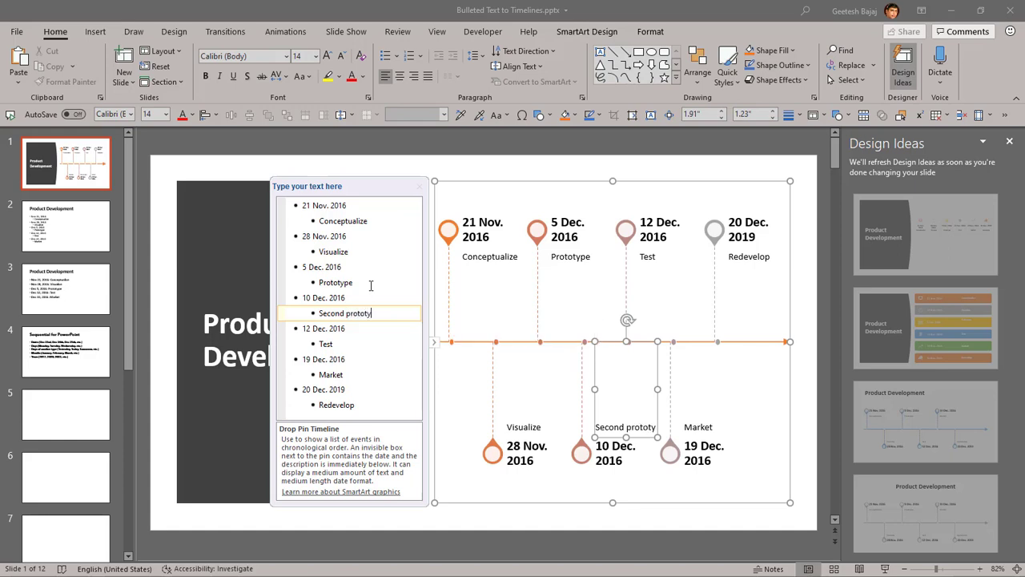
pyautogui.write('pe')
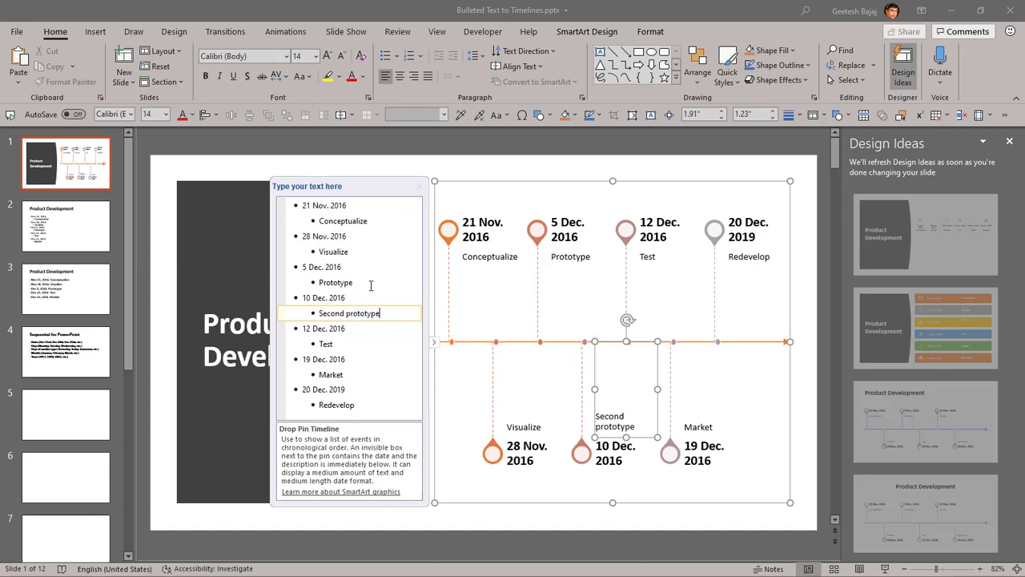
pyautogui.click(399, 171)
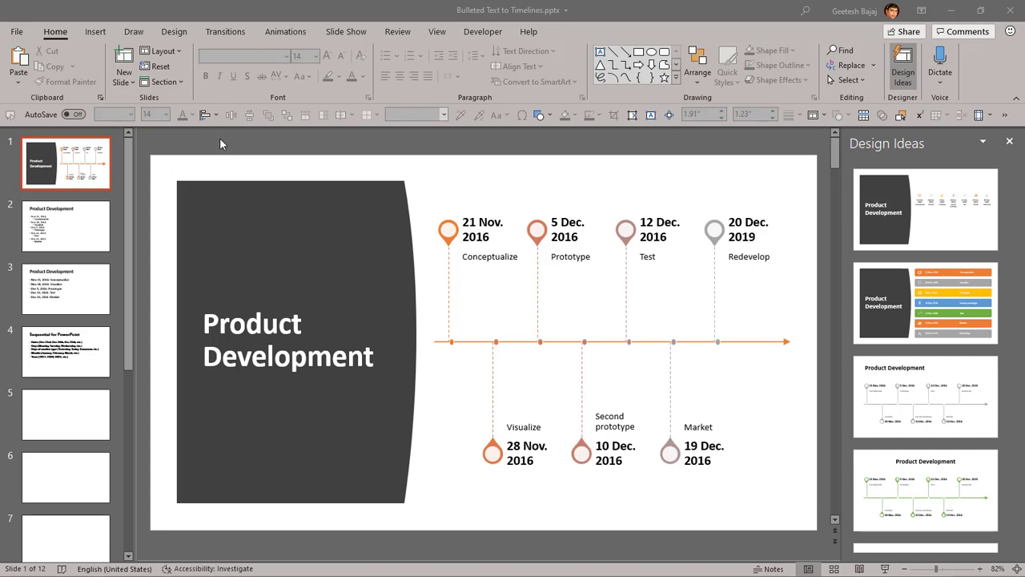
pyautogui.click(219, 138)
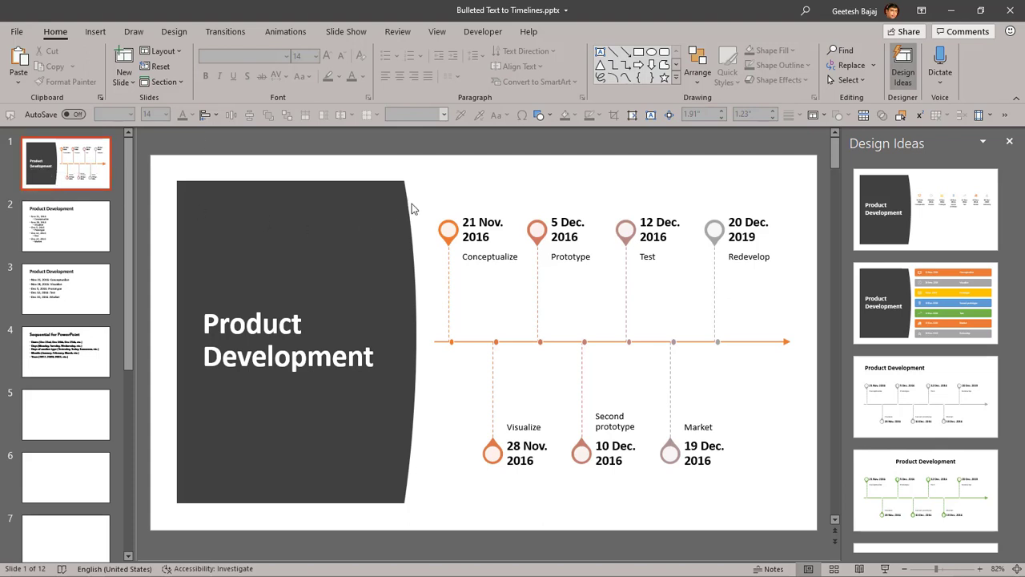
# - Try converting the SmartArt timeline on slide 1 to bulleted text and moving the text box off the dark title shape
pyautogui.click(441, 192)
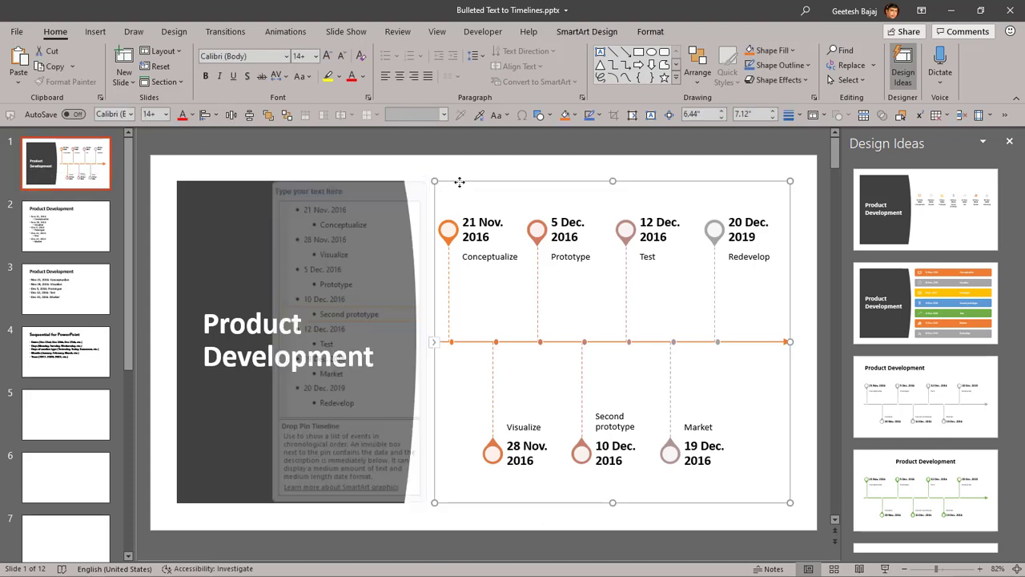
pyautogui.click(589, 34)
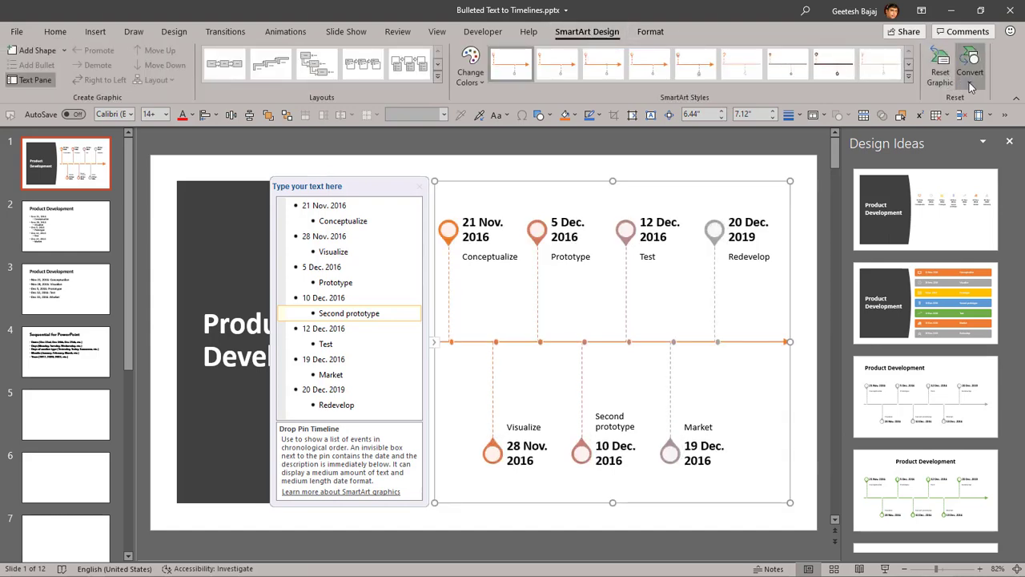
pyautogui.click(971, 86)
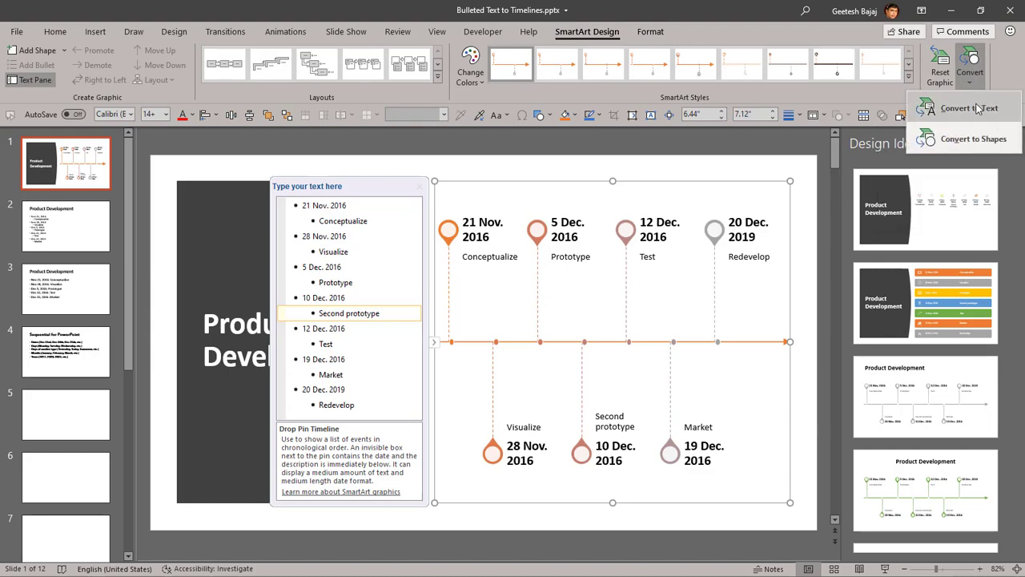
pyautogui.click(977, 106)
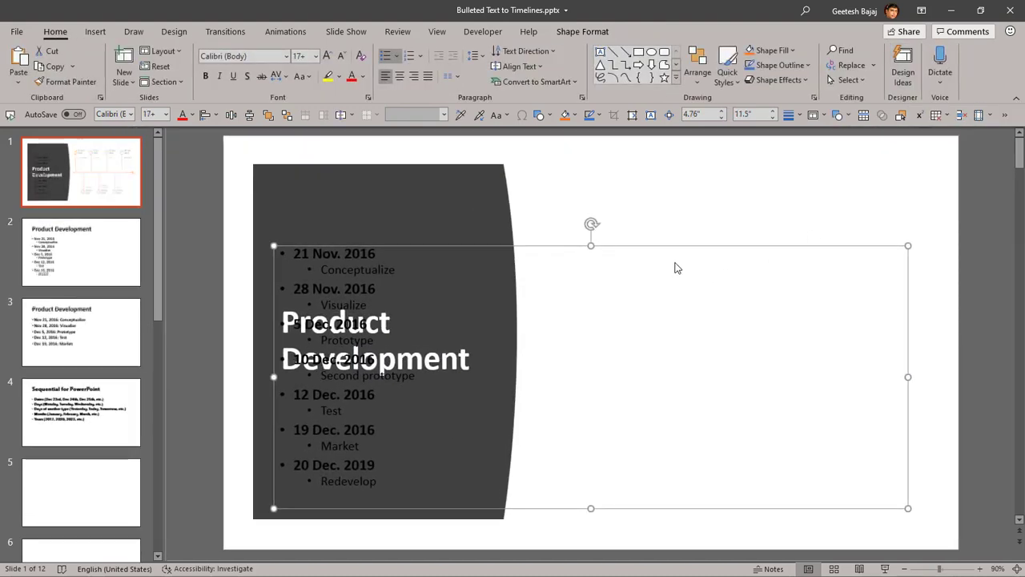
pyautogui.moveTo(606, 228); pyautogui.dragTo(798, 186)
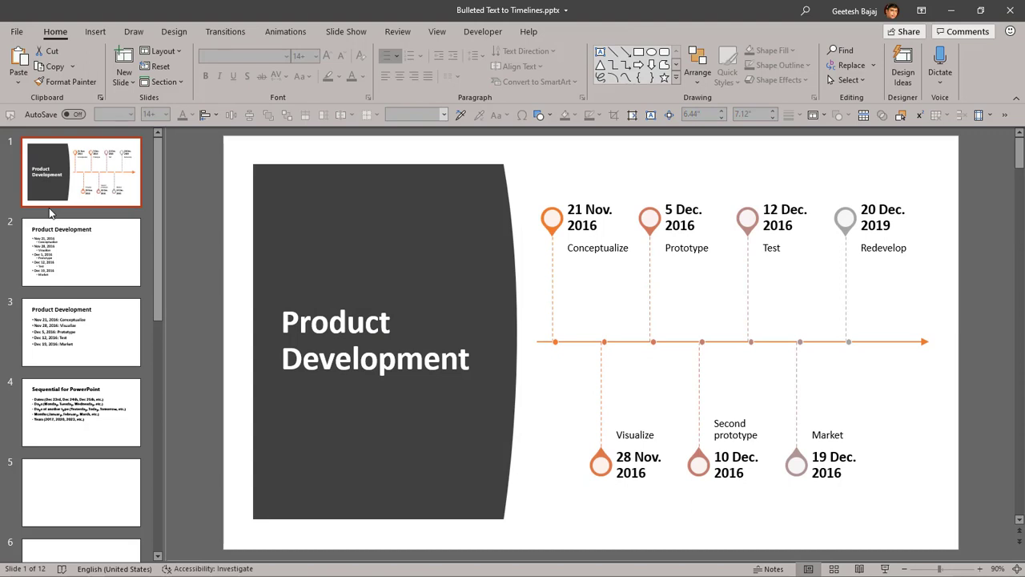
# - Duplicate slide 1 and select the timeline graphic on the copy
pyautogui.hotkey('ctrl', 'd')
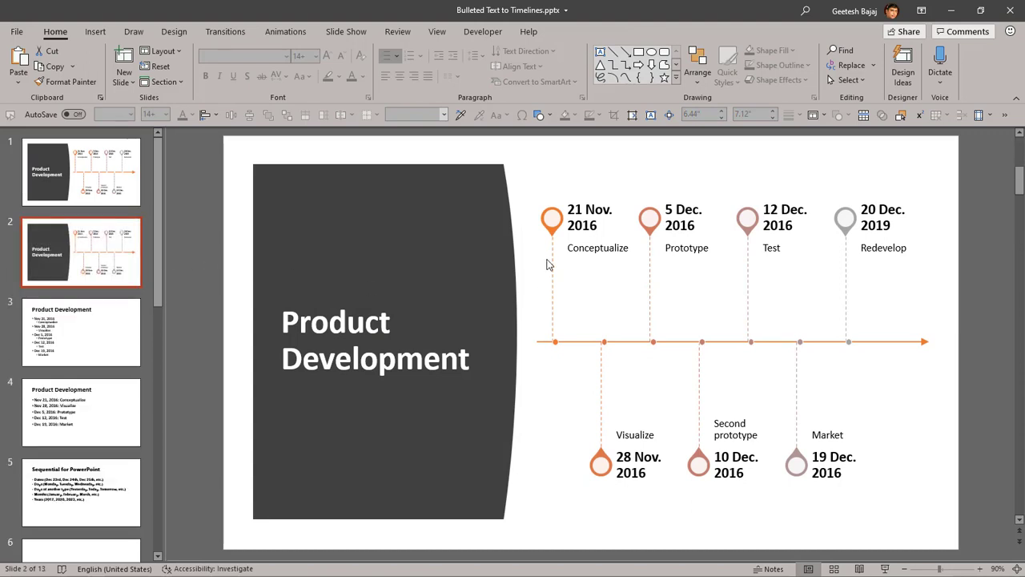
pyautogui.click(594, 172)
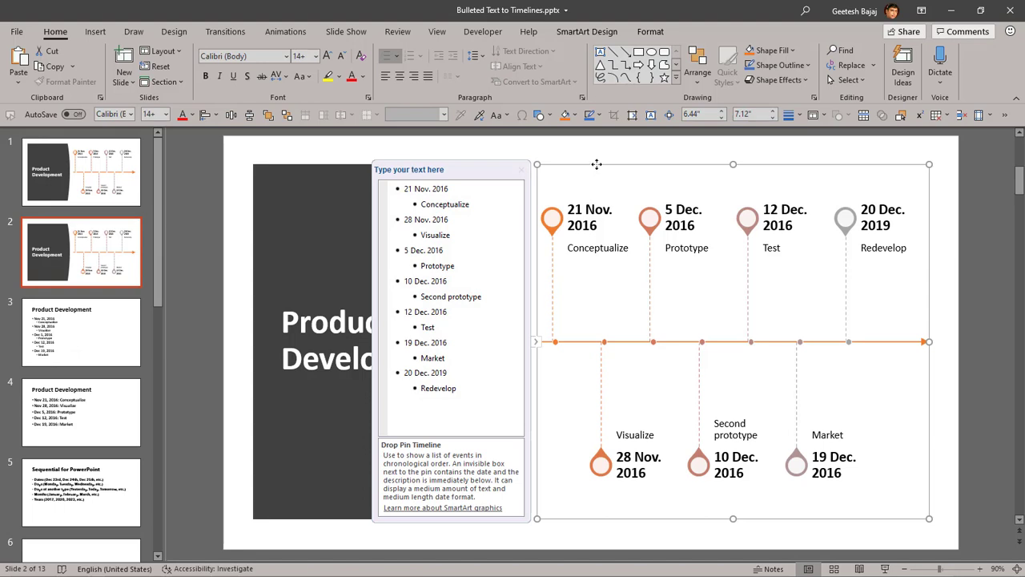